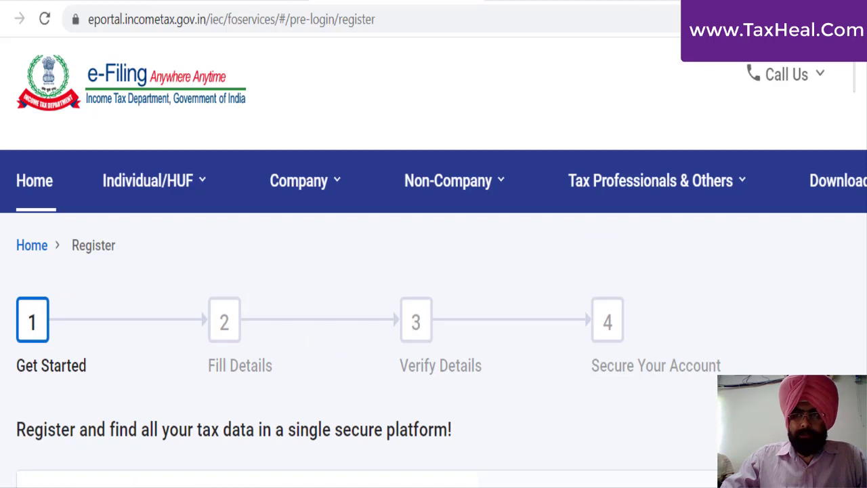
Step: Choose to register as Others with the category Tax Deductor and Collector
{"action": "scroll", "coordinate": [433, 305], "scroll_direction": "down", "scroll_amount": 2}
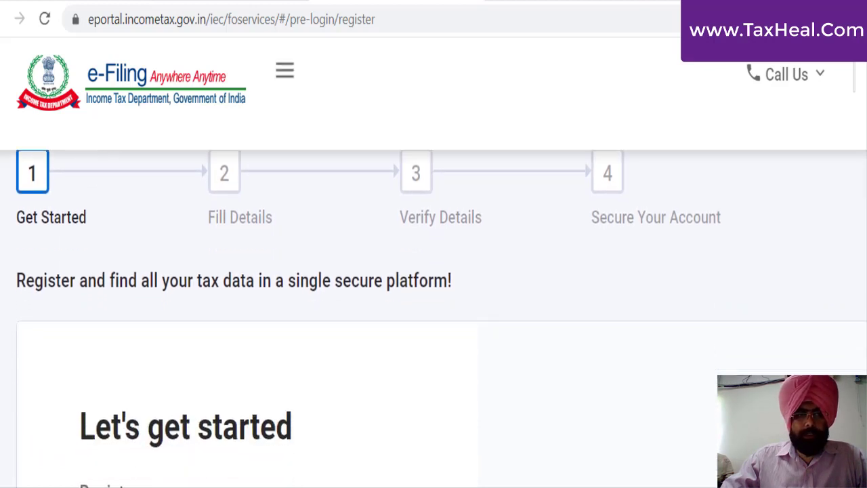
{"action": "scroll", "coordinate": [434, 305], "scroll_direction": "down", "scroll_amount": 3}
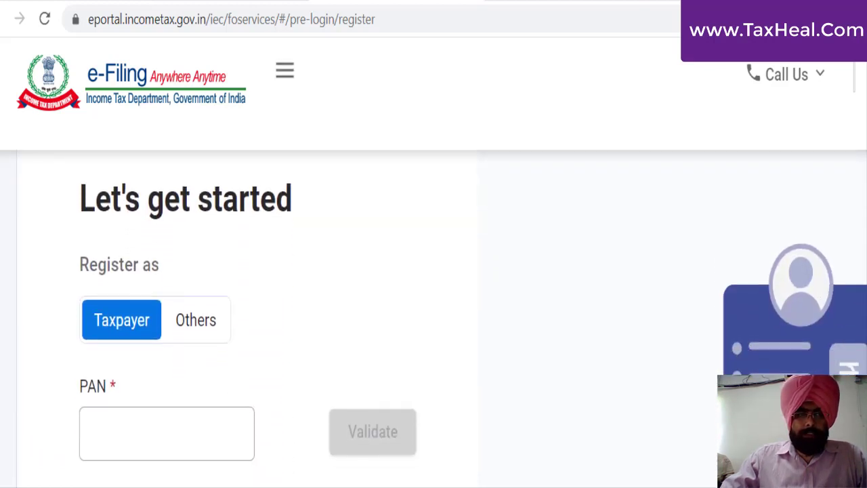
{"action": "scroll", "coordinate": [193, 193], "scroll_direction": "down", "scroll_amount": 1}
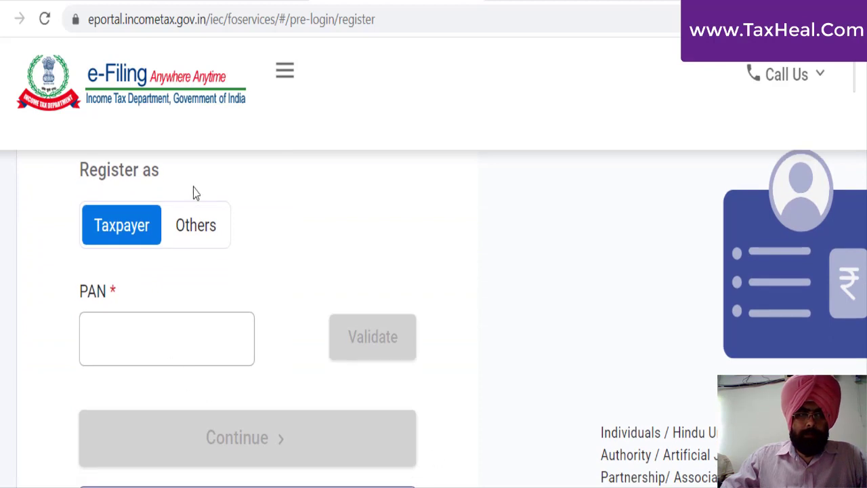
{"action": "left_click", "coordinate": [193, 234]}
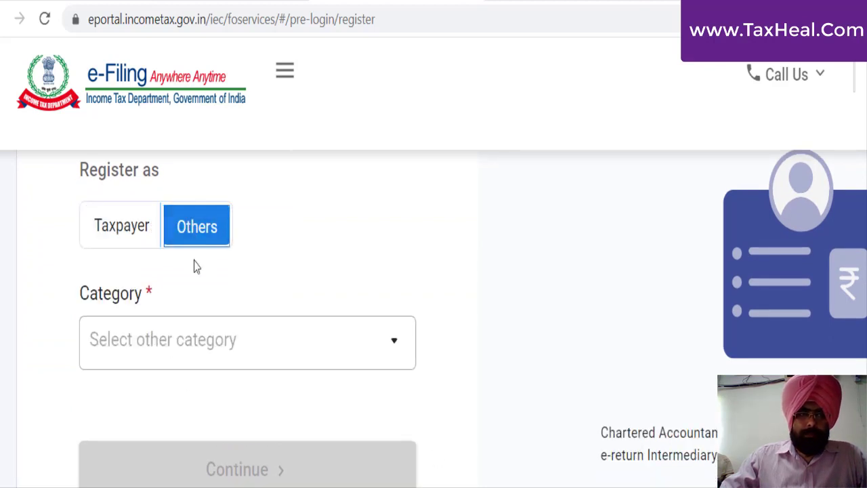
{"action": "left_click", "coordinate": [273, 364]}
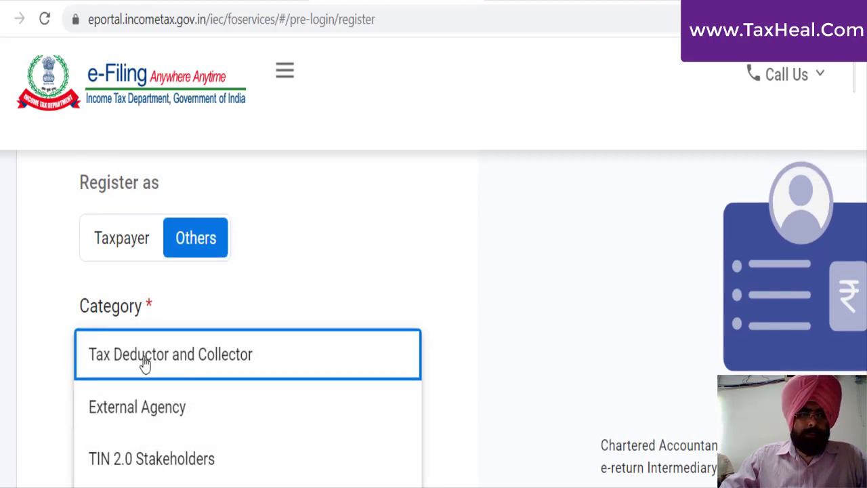
{"action": "left_click", "coordinate": [144, 363]}
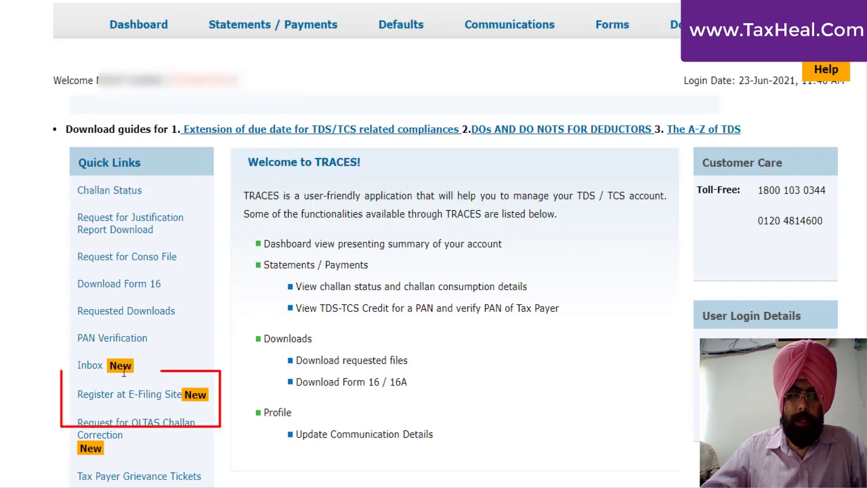
Step: Go from TRACES to the e-filing registration through Register at E-Filing Site and mark the organization's PAN as available
{"action": "left_click", "coordinate": [123, 396]}
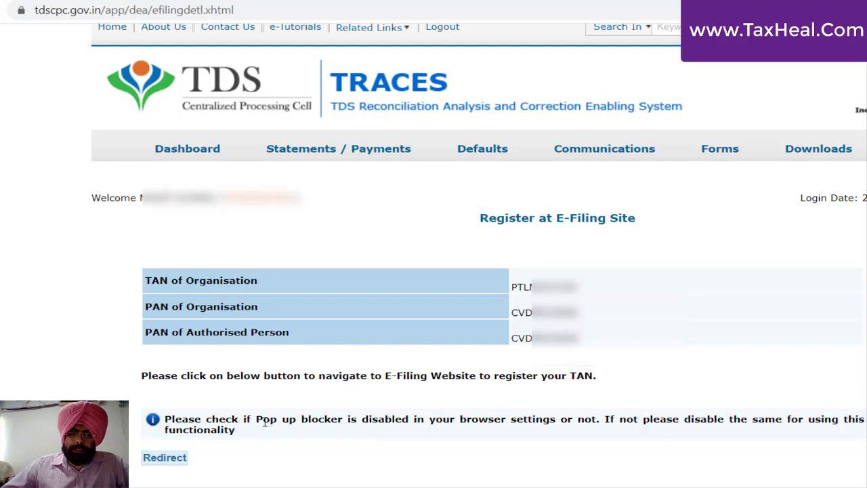
{"action": "left_click", "coordinate": [21, 11]}
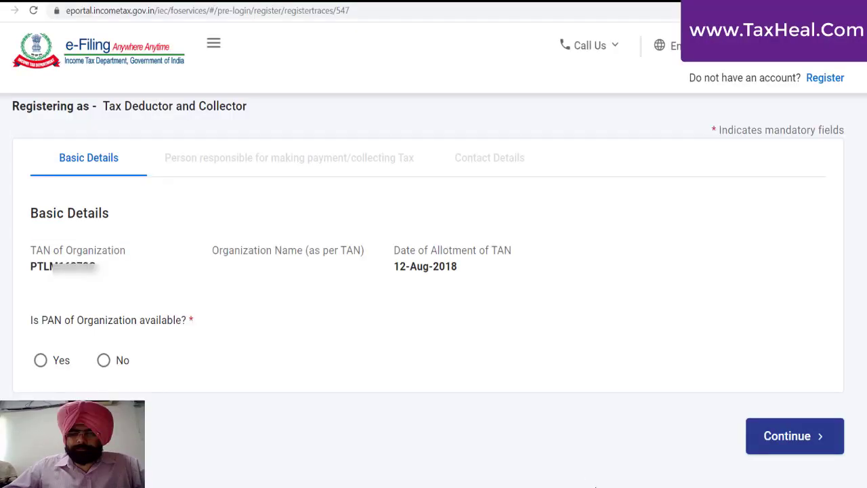
{"action": "left_click", "coordinate": [39, 359]}
{"action": "scroll", "coordinate": [54, 207], "scroll_direction": "down", "scroll_amount": 3}
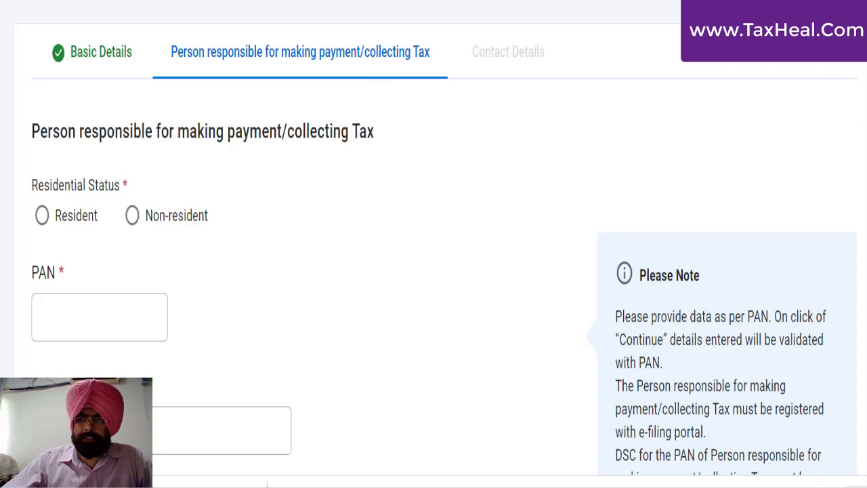
Step: Set the residential status of the person responsible for making payment/collecting tax to Resident
{"action": "scroll", "coordinate": [435, 238], "scroll_direction": "down", "scroll_amount": 1}
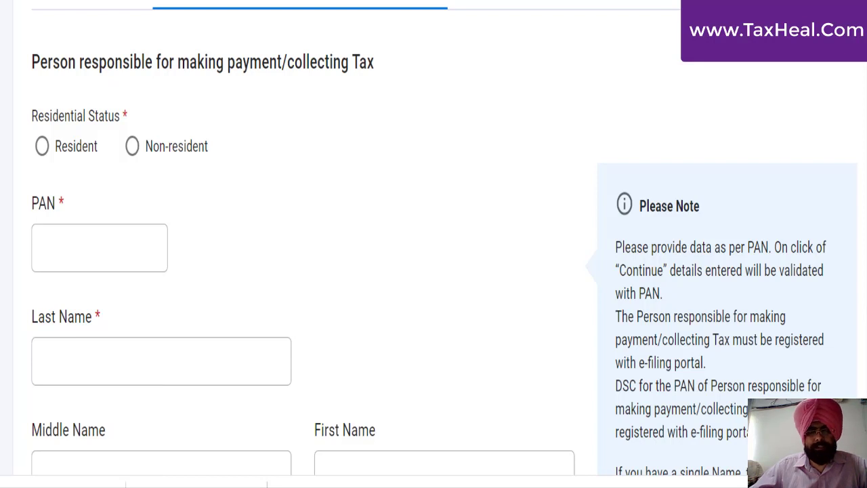
{"action": "scroll", "coordinate": [444, 241], "scroll_direction": "down", "scroll_amount": 1}
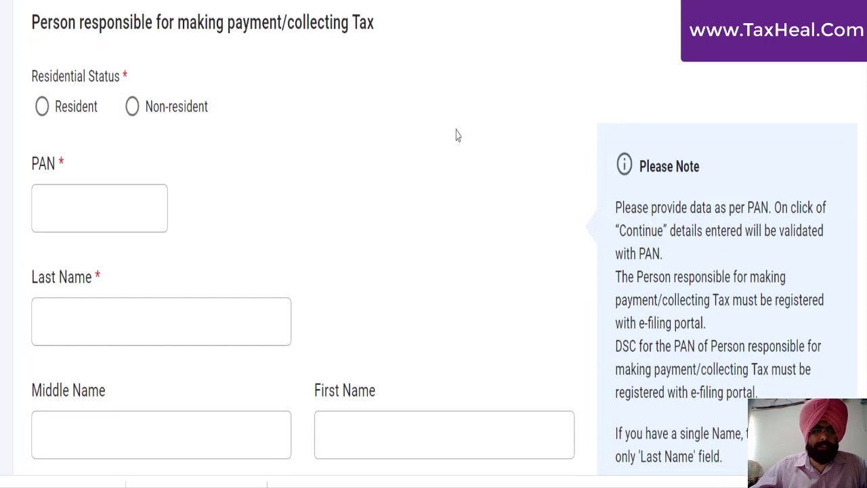
{"action": "left_click", "coordinate": [42, 109]}
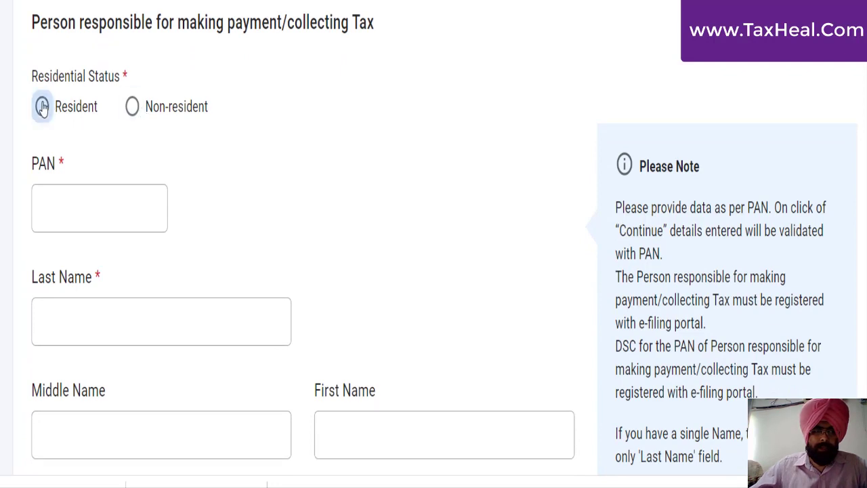
Step: Examine the PAN, name, date of birth and gender fields required for the person responsible for collecting tax
{"action": "scroll", "coordinate": [433, 244], "scroll_direction": "down", "scroll_amount": 3}
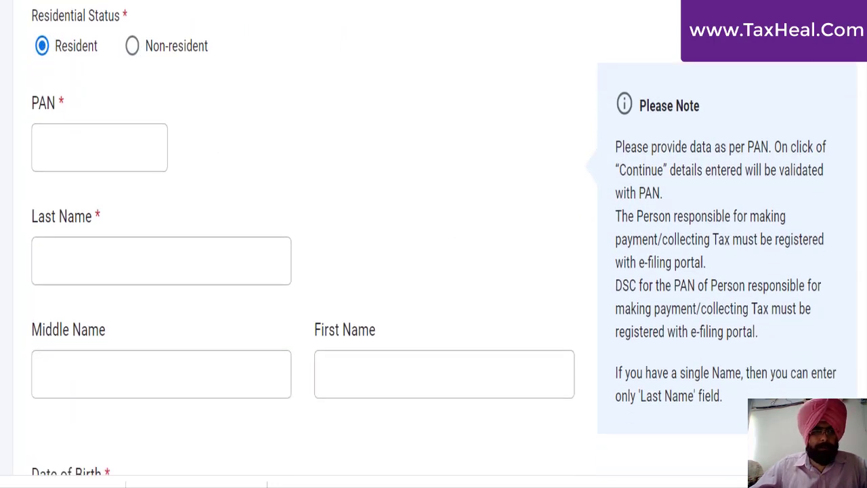
{"action": "scroll", "coordinate": [434, 243], "scroll_direction": "down", "scroll_amount": 3}
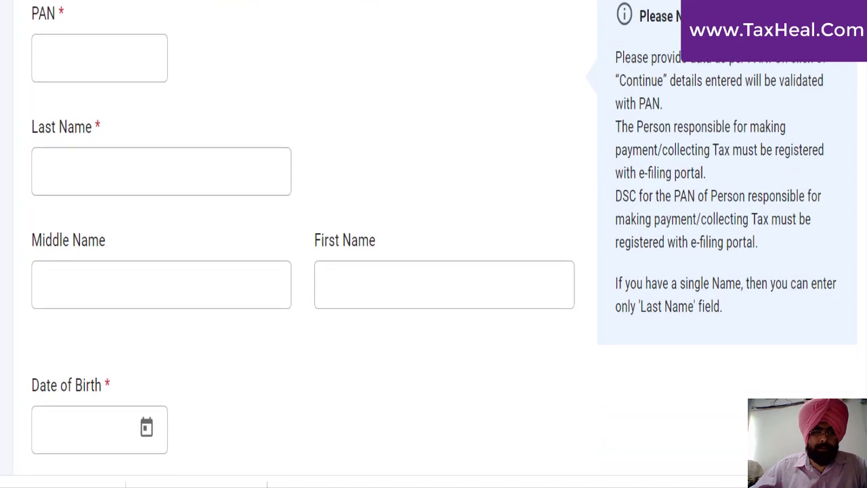
{"action": "scroll", "coordinate": [433, 244], "scroll_direction": "down", "scroll_amount": 3}
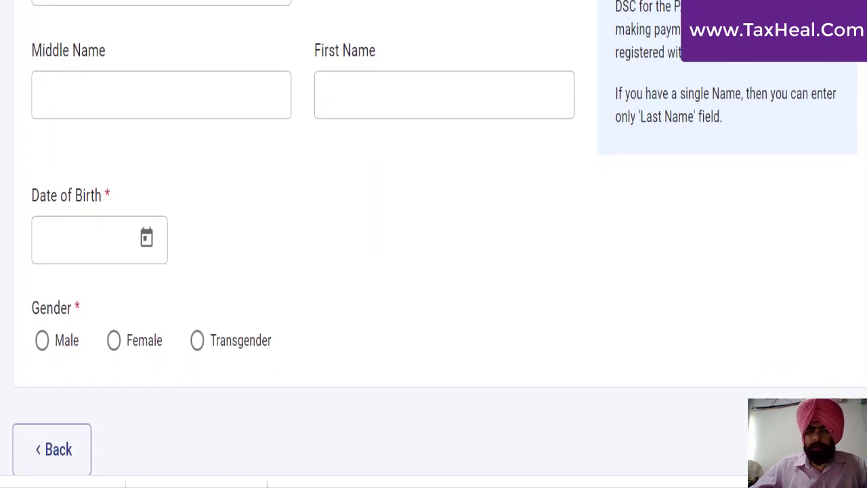
{"action": "scroll", "coordinate": [433, 244], "scroll_direction": "up", "scroll_amount": 6}
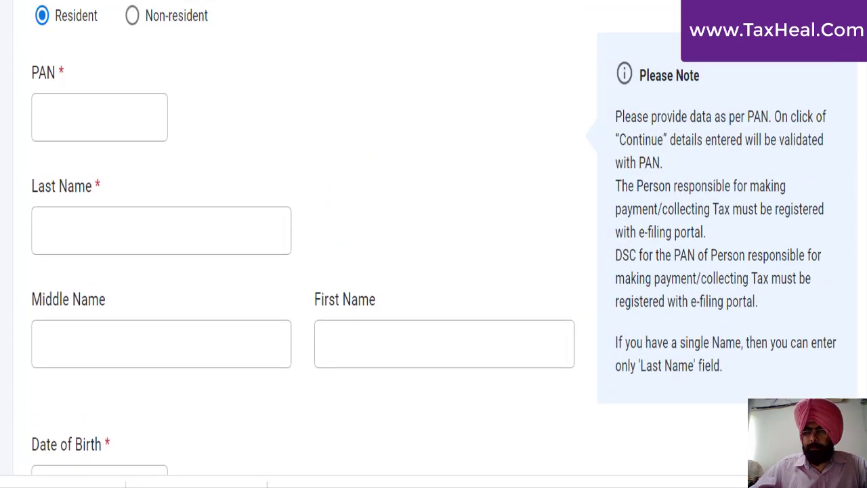
{"action": "scroll", "coordinate": [434, 244], "scroll_direction": "down", "scroll_amount": 1}
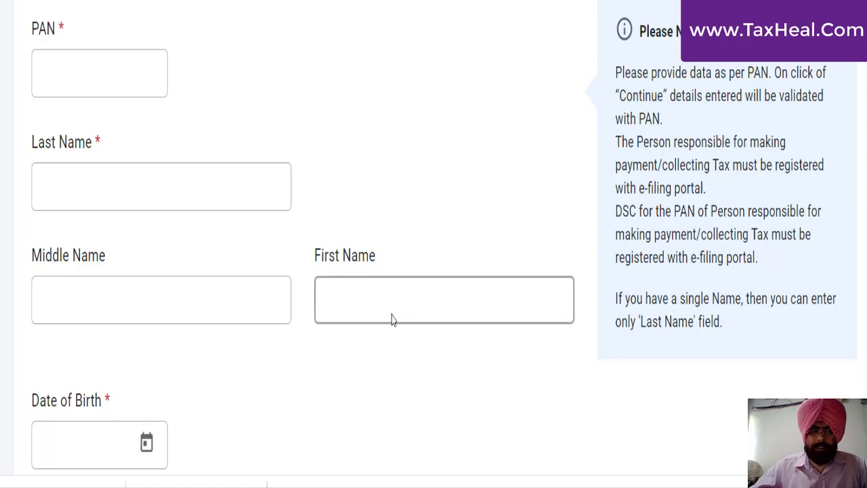
{"action": "left_click", "coordinate": [190, 162]}
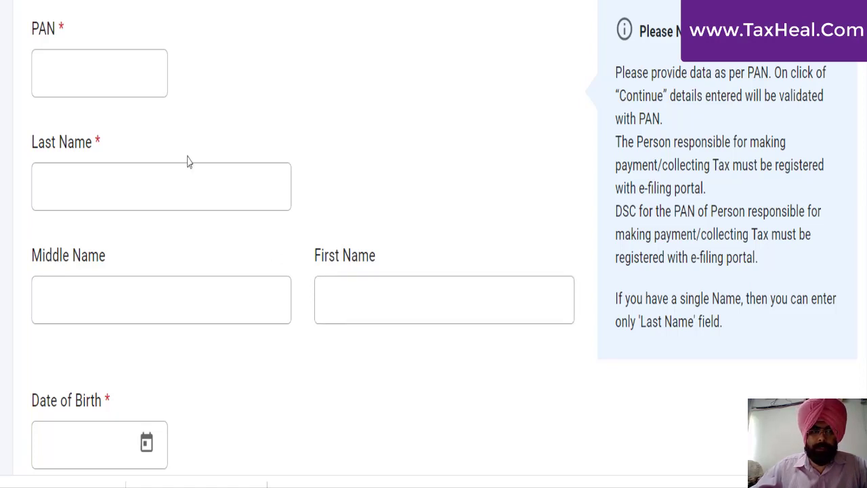
{"action": "left_click", "coordinate": [75, 179]}
{"action": "left_click", "coordinate": [474, 215]}
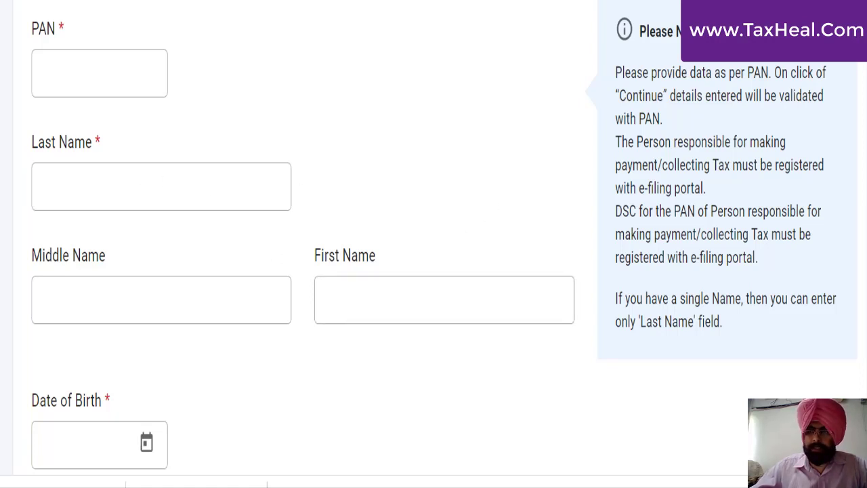
{"action": "scroll", "coordinate": [843, 180], "scroll_direction": "down", "scroll_amount": 6}
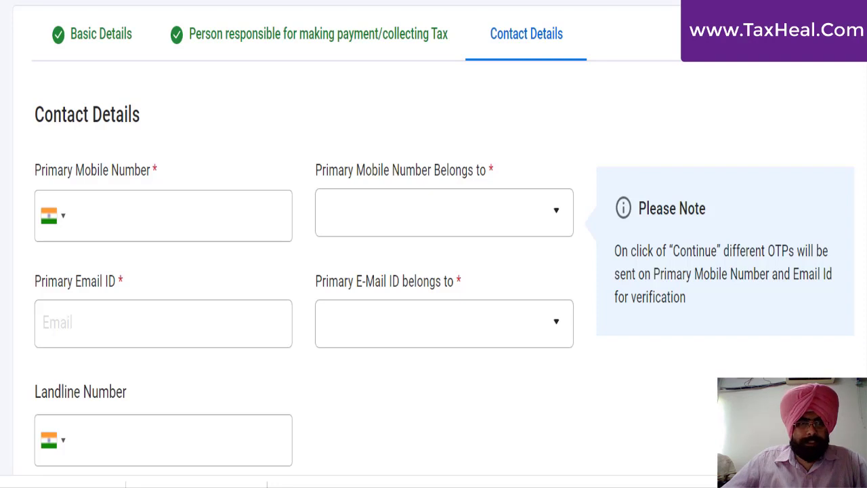
Step: Set both the primary mobile number and the primary e-mail ID as belonging to Person responsible for TDS/TCS
{"action": "scroll", "coordinate": [501, 41], "scroll_direction": "down", "scroll_amount": 1}
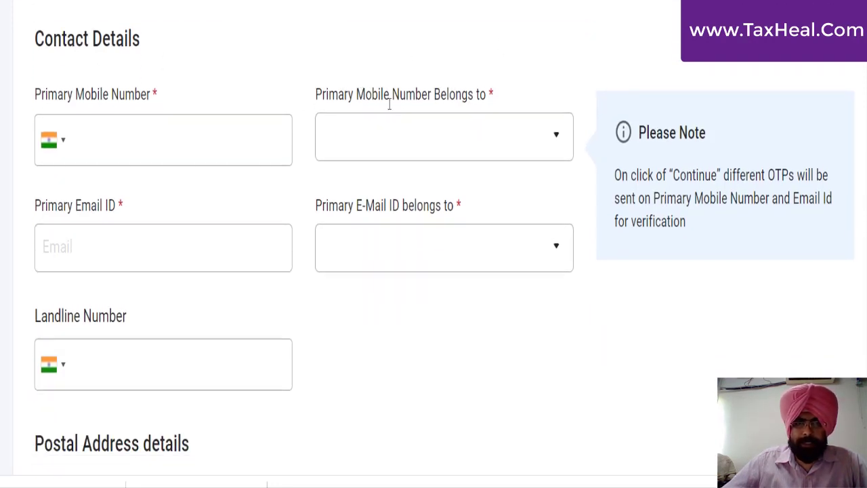
{"action": "left_click", "coordinate": [406, 136]}
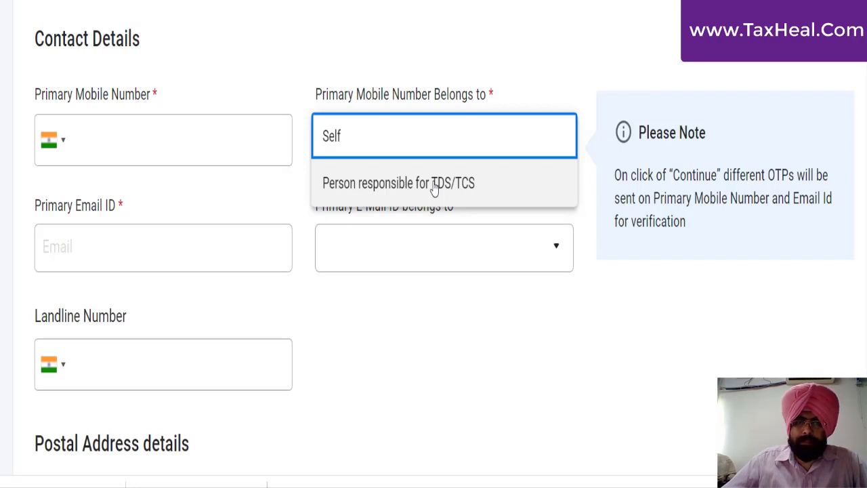
{"action": "left_click", "coordinate": [434, 184]}
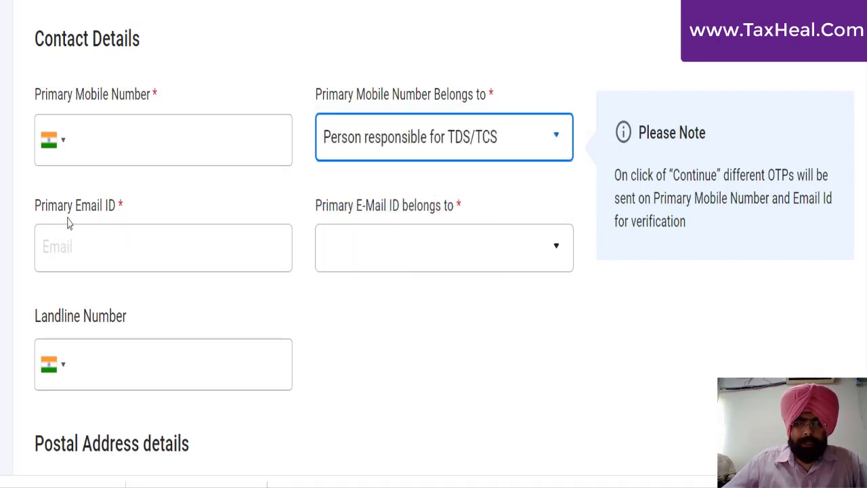
{"action": "left_click", "coordinate": [460, 271]}
{"action": "left_click", "coordinate": [428, 302]}
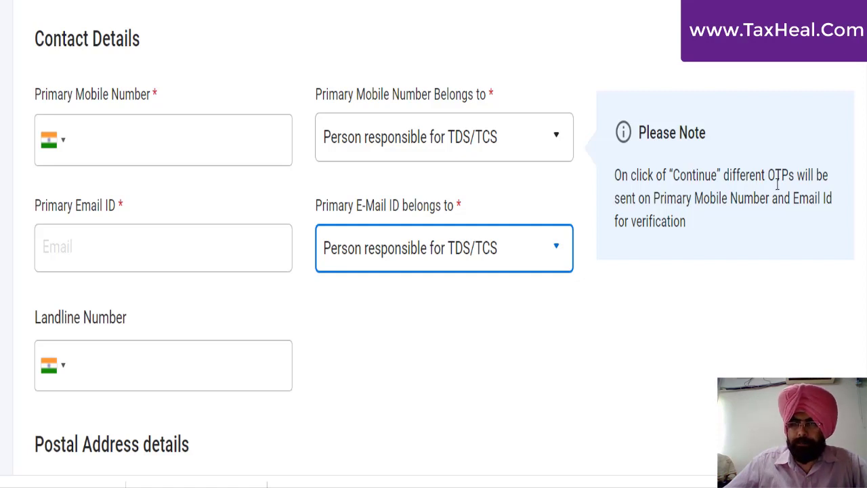
Step: Examine the landline and postal address fields of the contact details, from country and building down to state
{"action": "scroll", "coordinate": [433, 243], "scroll_direction": "down", "scroll_amount": 4}
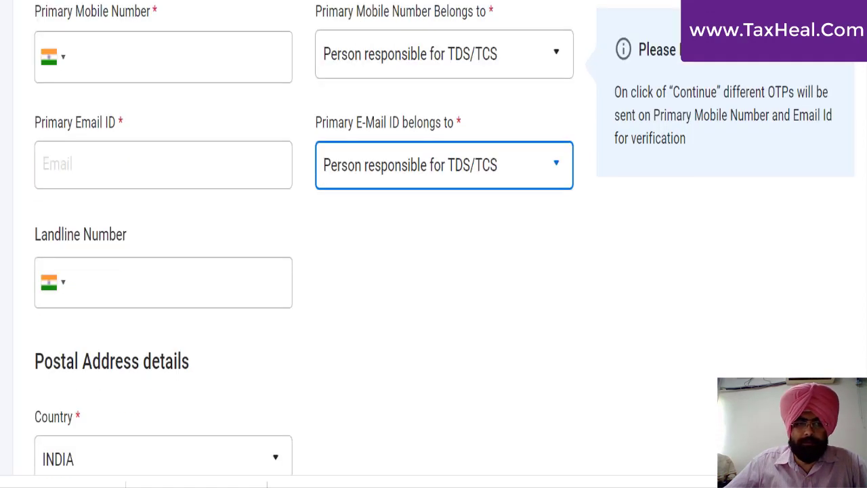
{"action": "scroll", "coordinate": [434, 244], "scroll_direction": "down", "scroll_amount": 3}
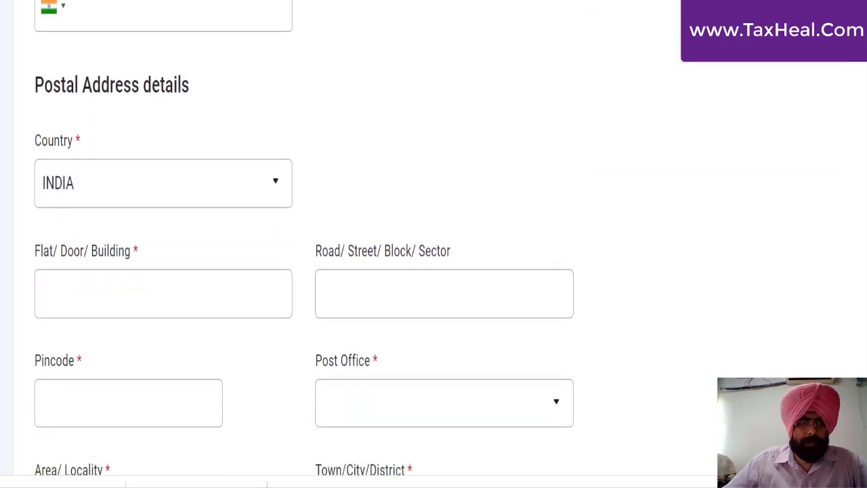
{"action": "scroll", "coordinate": [304, 243], "scroll_direction": "down", "scroll_amount": 2}
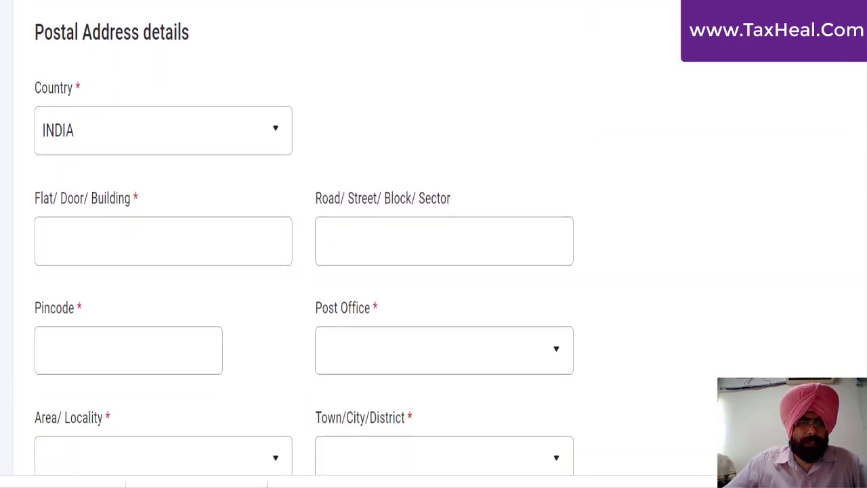
{"action": "scroll", "coordinate": [304, 237], "scroll_direction": "down", "scroll_amount": 2}
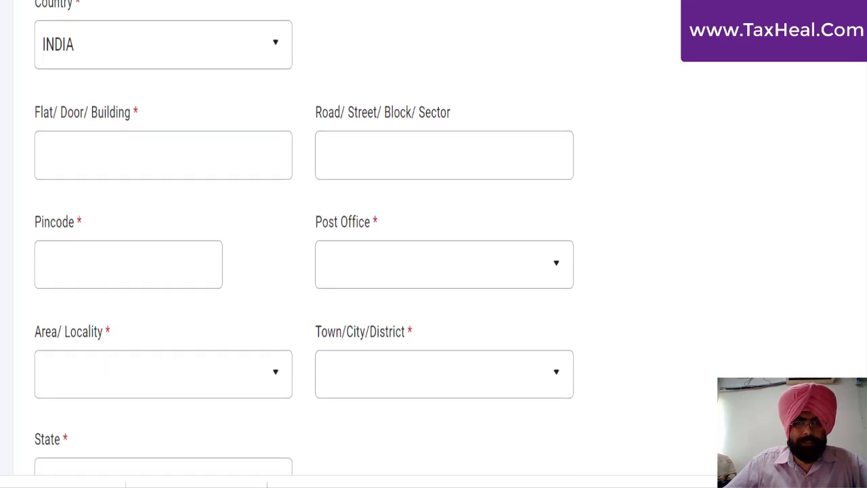
{"action": "scroll", "coordinate": [304, 238], "scroll_direction": "down", "scroll_amount": 2}
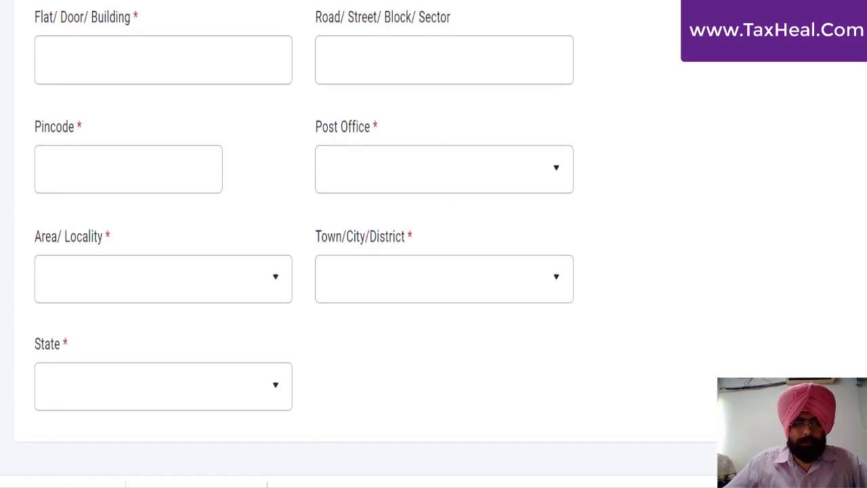
{"action": "scroll", "coordinate": [498, 193], "scroll_direction": "down", "scroll_amount": 3}
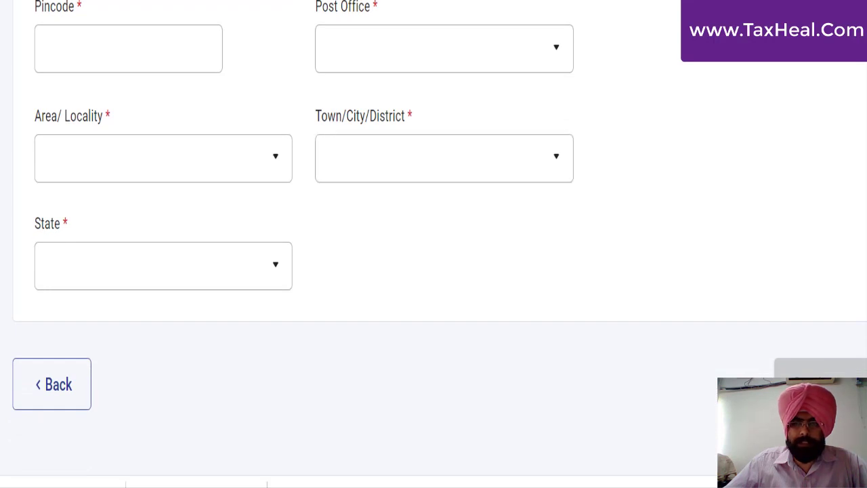
{"action": "scroll", "coordinate": [434, 244], "scroll_direction": "down", "scroll_amount": 2}
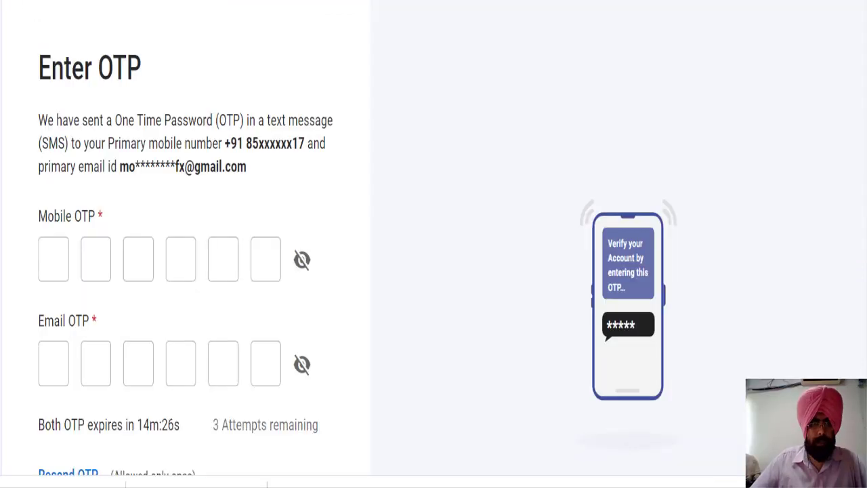
Step: Review the Enter OTP page with its mobile and email OTP fields, resend option and note
{"action": "scroll", "coordinate": [358, 260], "scroll_direction": "down", "scroll_amount": 1}
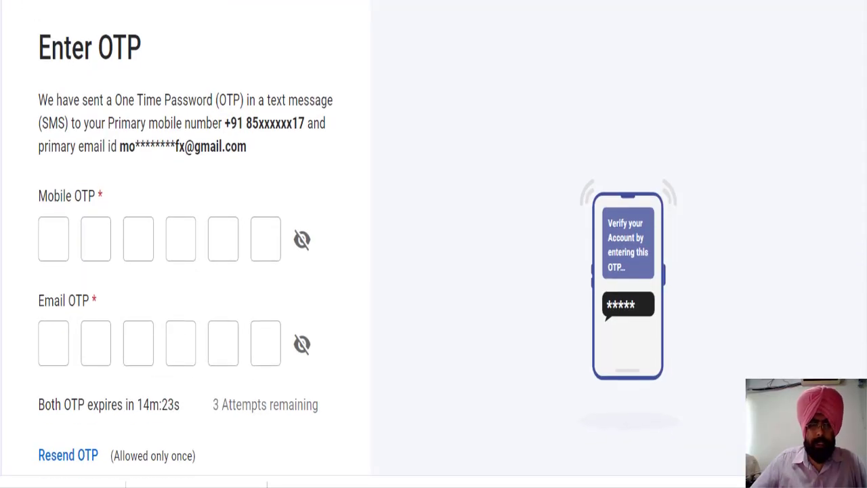
{"action": "scroll", "coordinate": [358, 260], "scroll_direction": "down", "scroll_amount": 3}
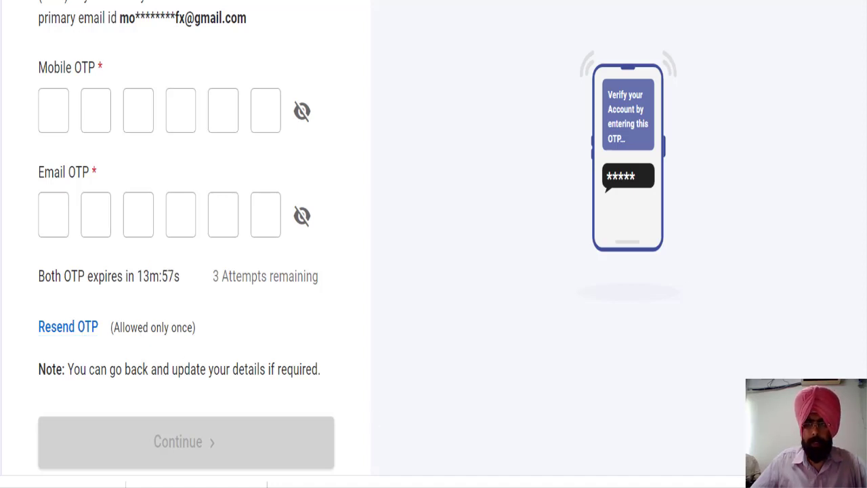
{"action": "scroll", "coordinate": [458, 178], "scroll_direction": "down", "scroll_amount": 1}
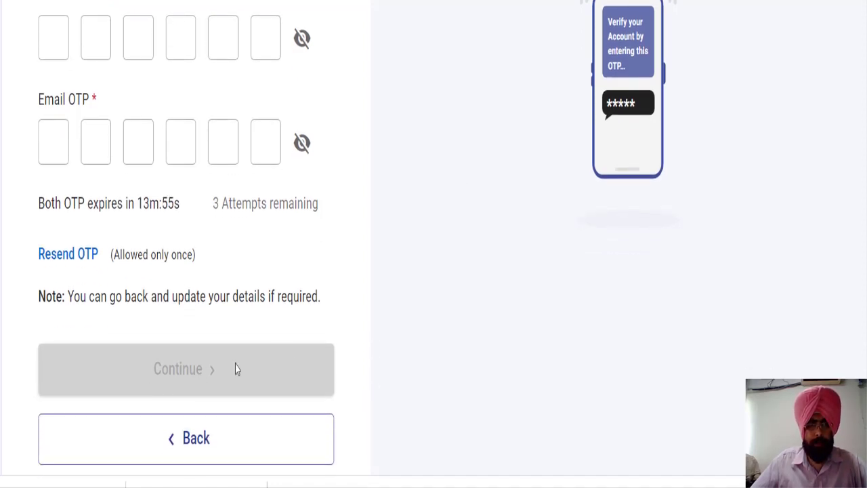
{"action": "scroll", "coordinate": [434, 244], "scroll_direction": "up", "scroll_amount": 1}
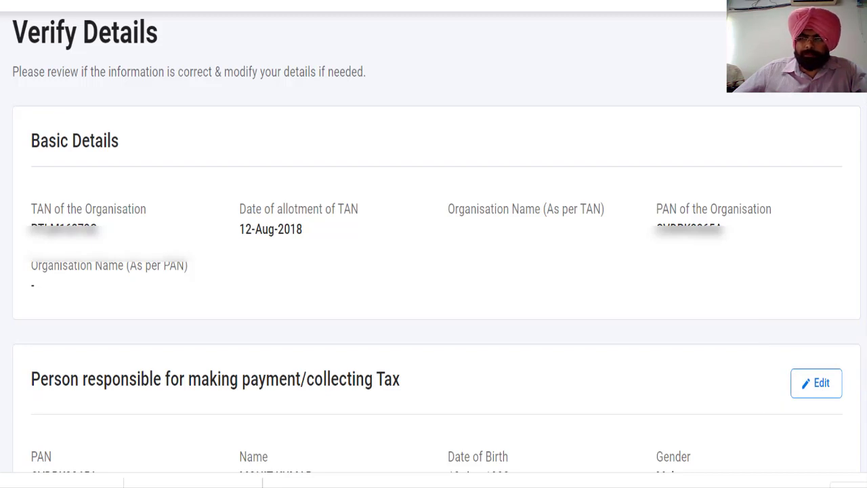
Step: Review the details to verify, and examine the password, confirmation and personalized message fields required to secure the account
{"action": "scroll", "coordinate": [433, 271], "scroll_direction": "down", "scroll_amount": 10}
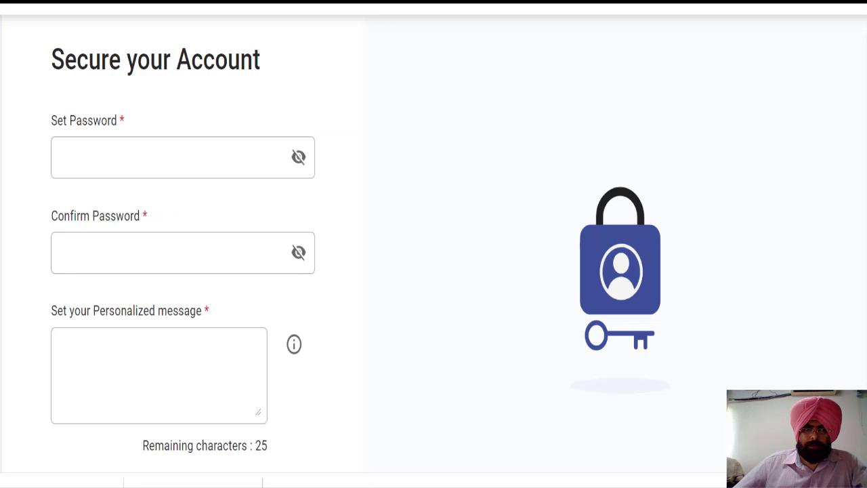
{"action": "left_click", "coordinate": [66, 149]}
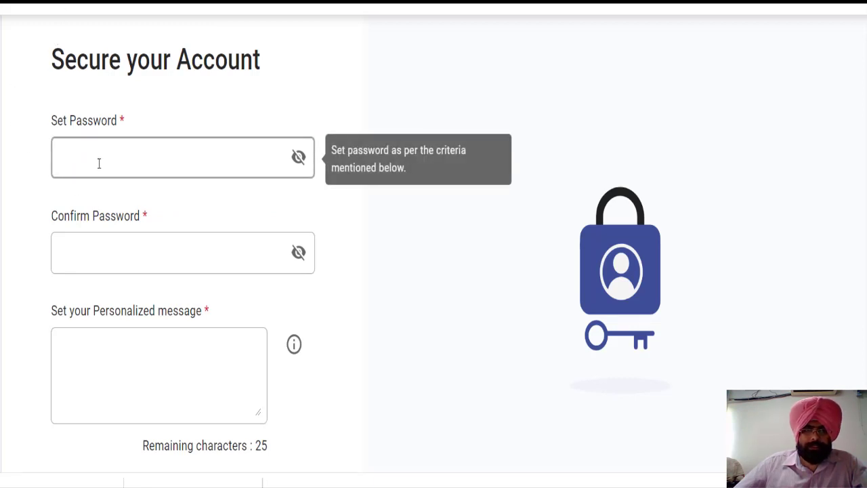
{"action": "left_click", "coordinate": [110, 354]}
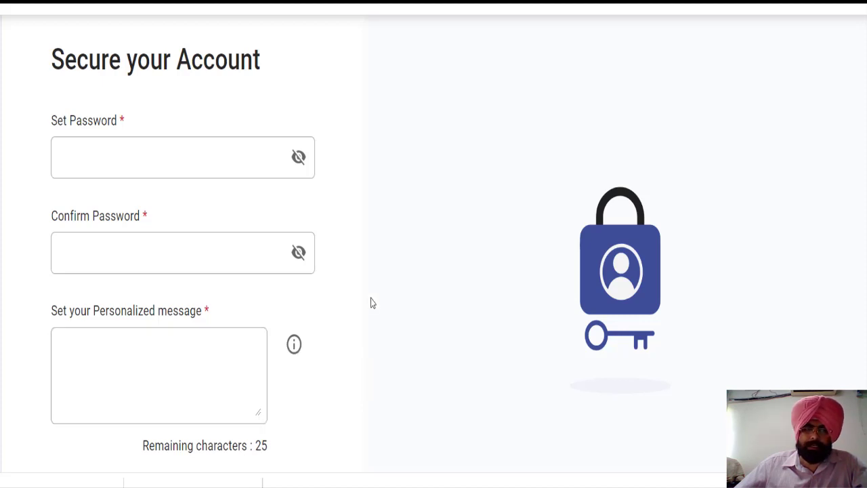
{"action": "scroll", "coordinate": [433, 270], "scroll_direction": "down", "scroll_amount": 5}
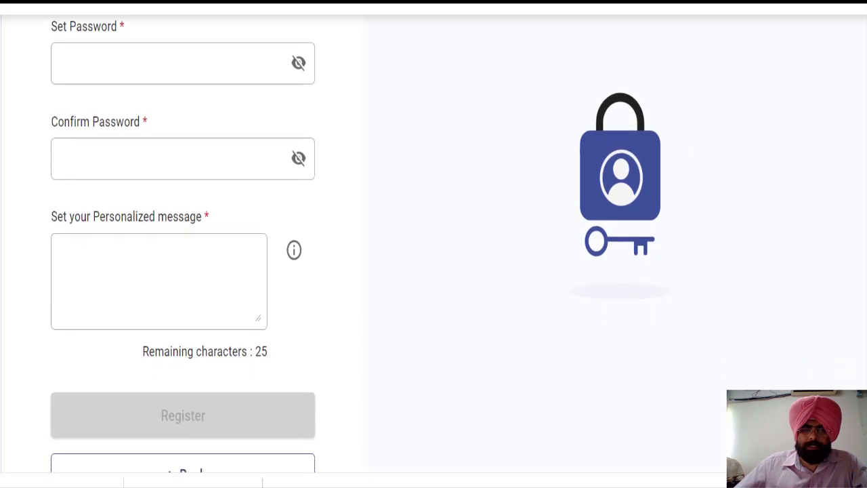
{"action": "mouse_move", "coordinate": [122, 179]}
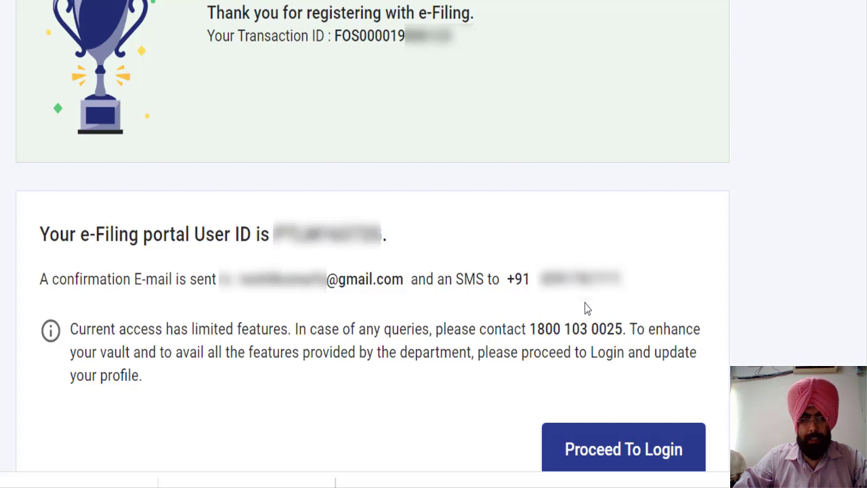
Step: Proceed to login from the registration confirmation and examine the User ID field with its guidance on accepted IDs
{"action": "left_click", "coordinate": [679, 452]}
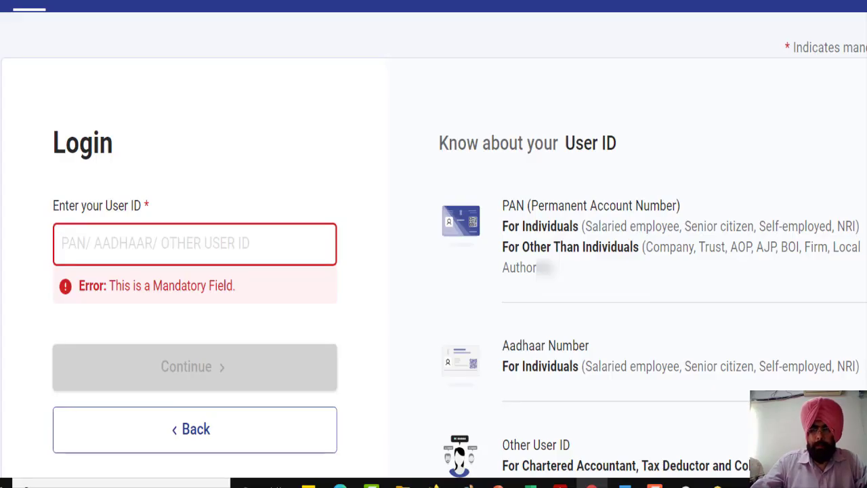
{"action": "scroll", "coordinate": [545, 268], "scroll_direction": "down", "scroll_amount": 1}
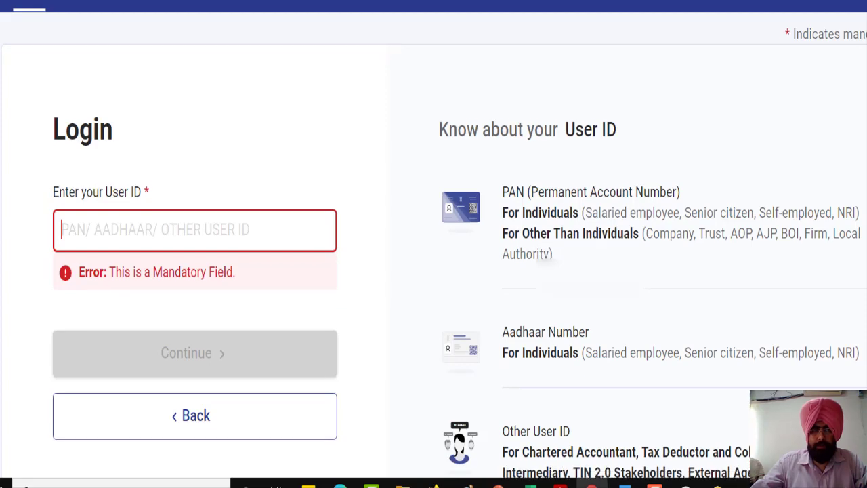
{"action": "scroll", "coordinate": [386, 167], "scroll_direction": "up", "scroll_amount": 1}
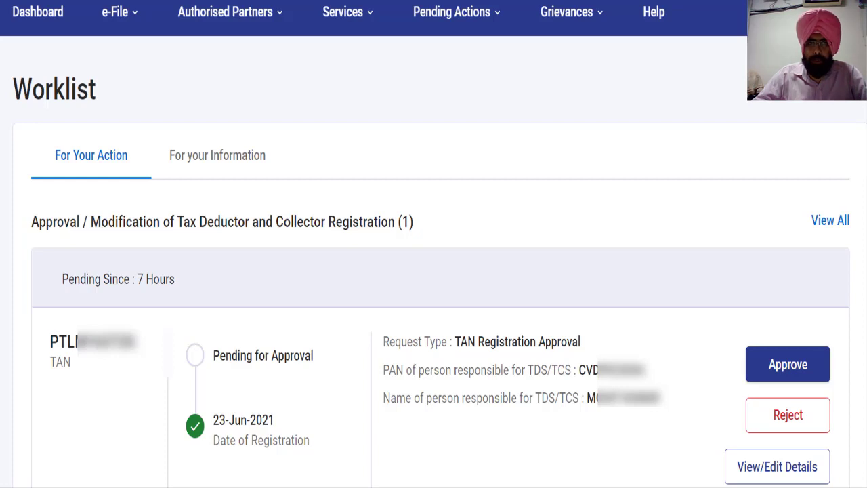
Step: Show the available pending actions to locate the Worklist holding the TAN registration approval request
{"action": "left_click", "coordinate": [457, 13]}
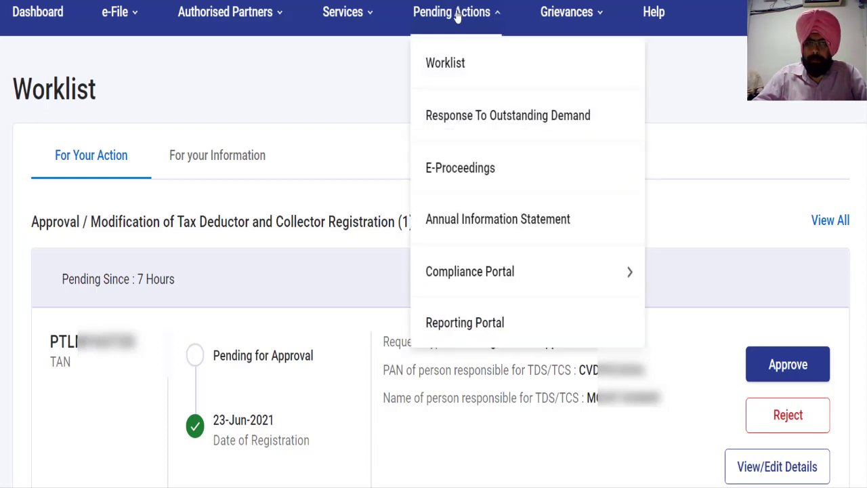